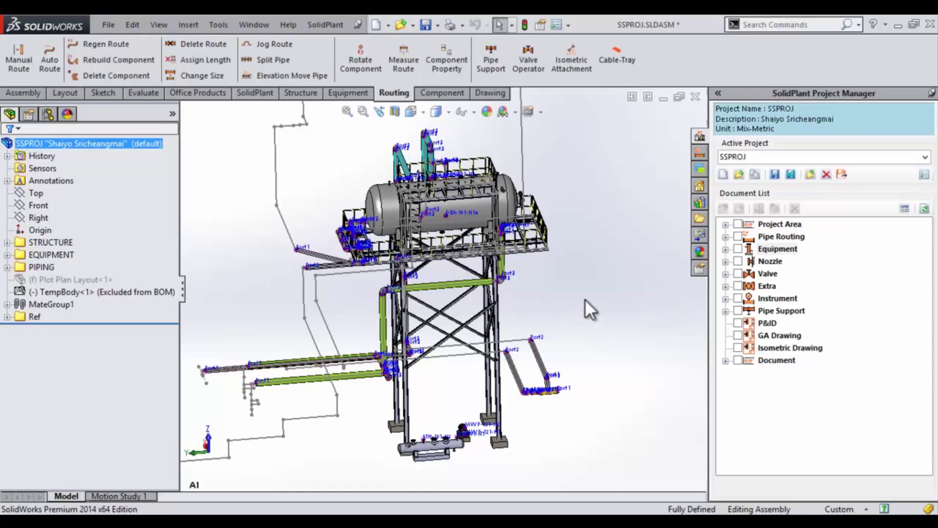
# Open the properties of the OVL01 tag in the Pipe Routing group
pyautogui.click(726, 237)
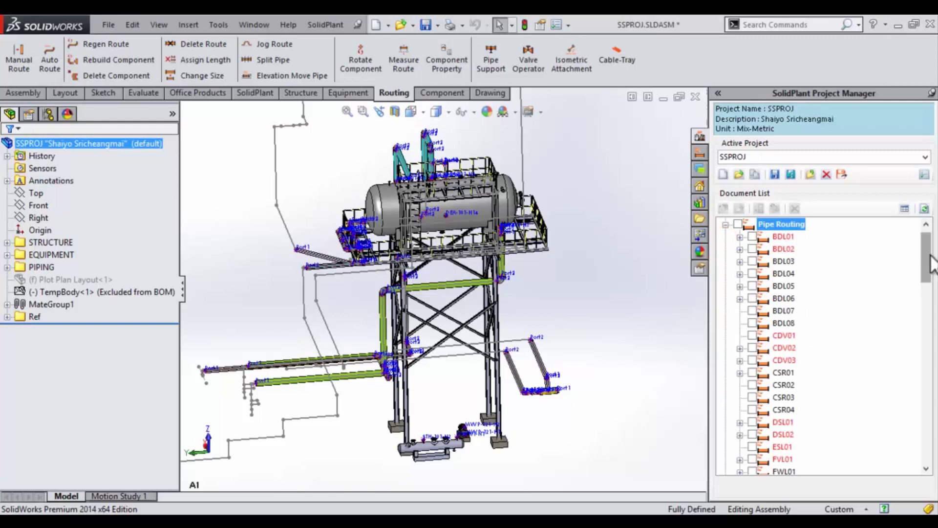
pyautogui.moveTo(923, 252); pyautogui.dragTo(933, 329)
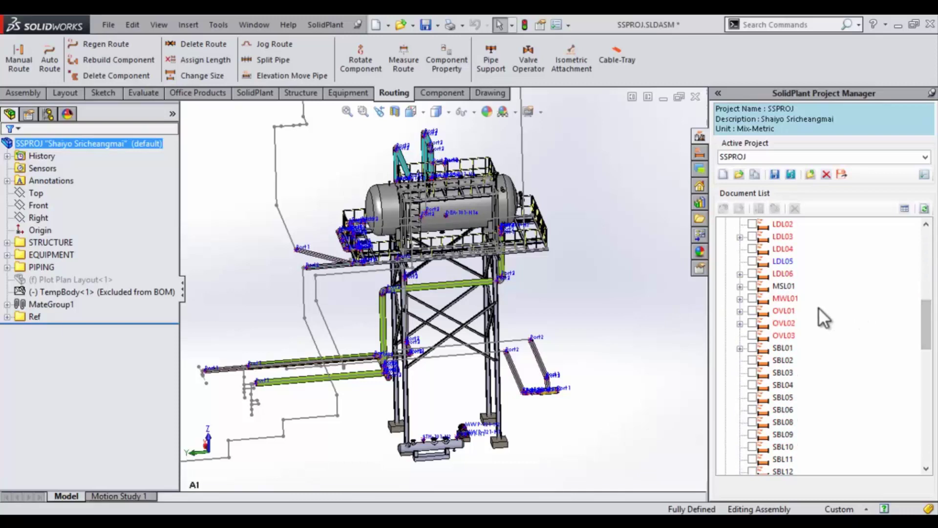
pyautogui.click(784, 311)
pyautogui.rightClick(784, 310)
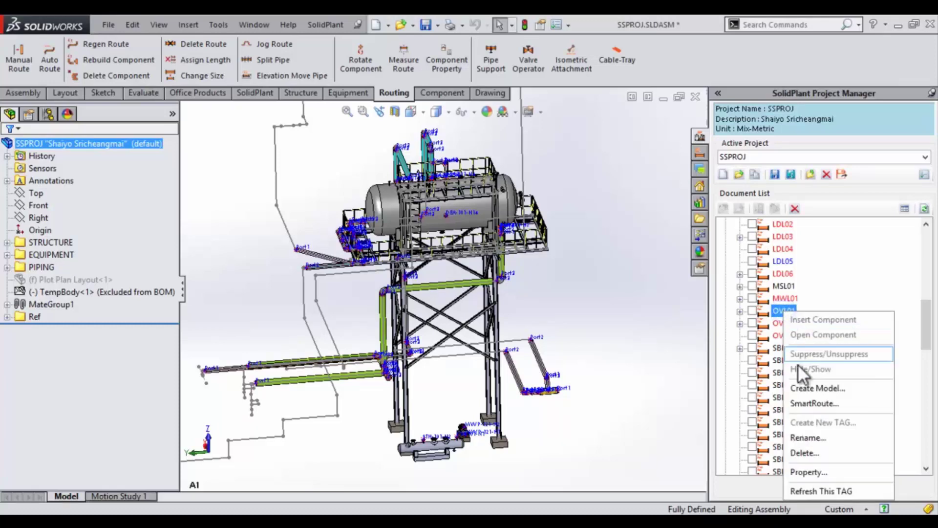
pyautogui.click(805, 471)
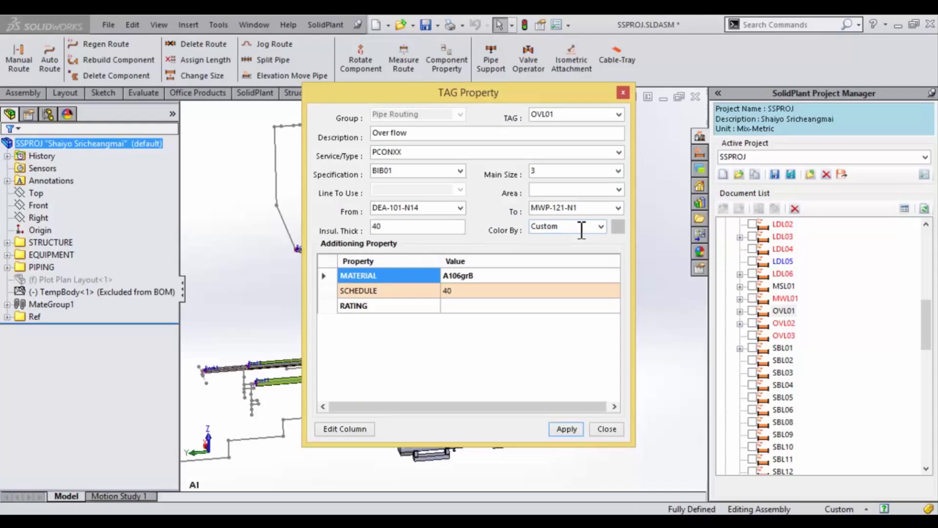
# Set the OVL01 tag's custom colour to blue (red 0, green 128, blue 192) and apply the change
pyautogui.click(619, 227)
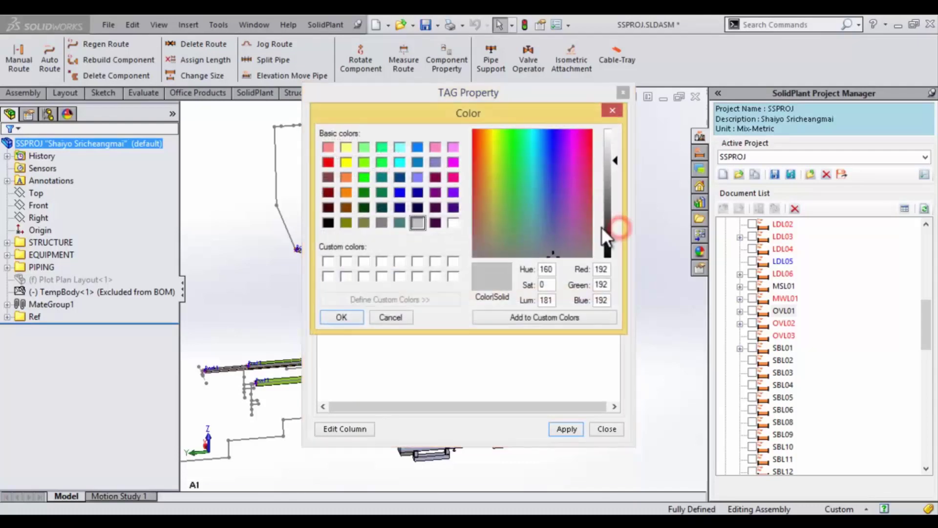
pyautogui.click(416, 162)
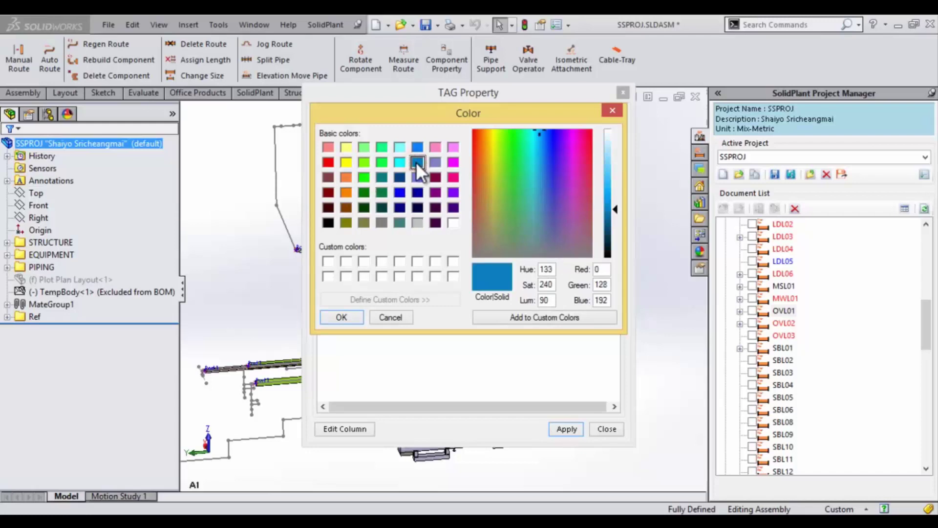
pyautogui.click(348, 321)
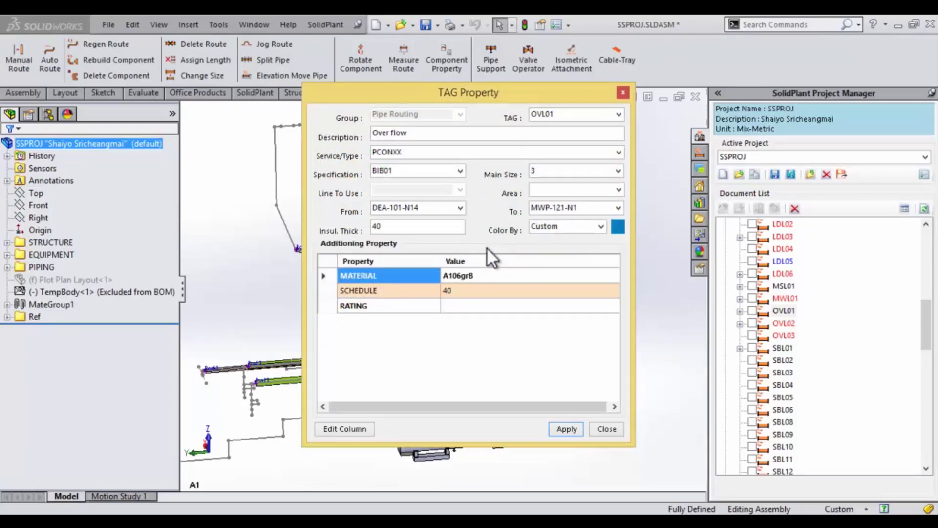
pyautogui.click(566, 428)
pyautogui.click(524, 295)
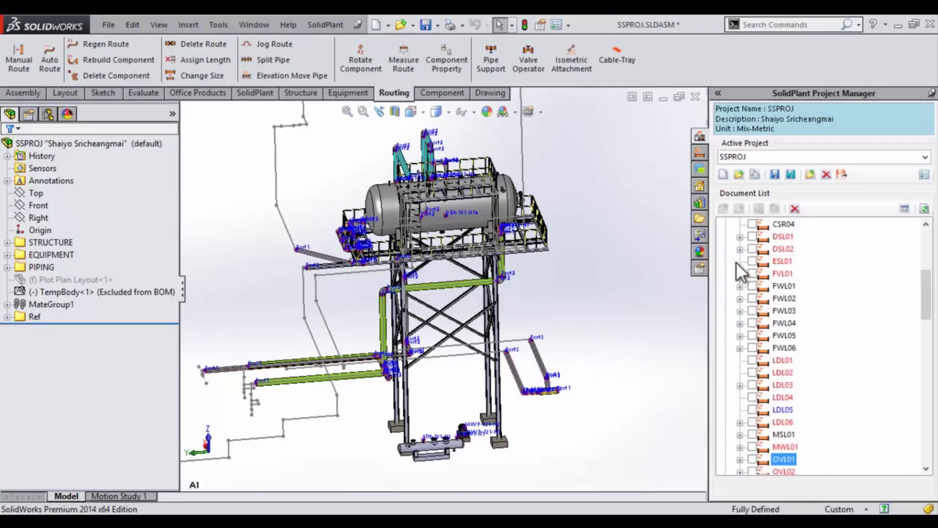
# Run SmartRoute for the OVL01 tag and decline the first proposed route to display the SmartRoute interface
pyautogui.moveTo(926, 296); pyautogui.dragTo(928, 334)
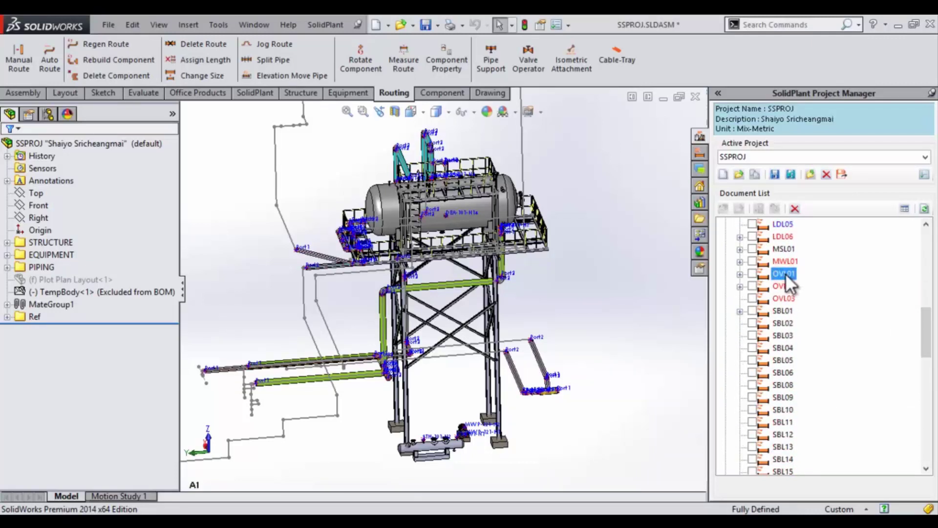
pyautogui.moveTo(785, 274)
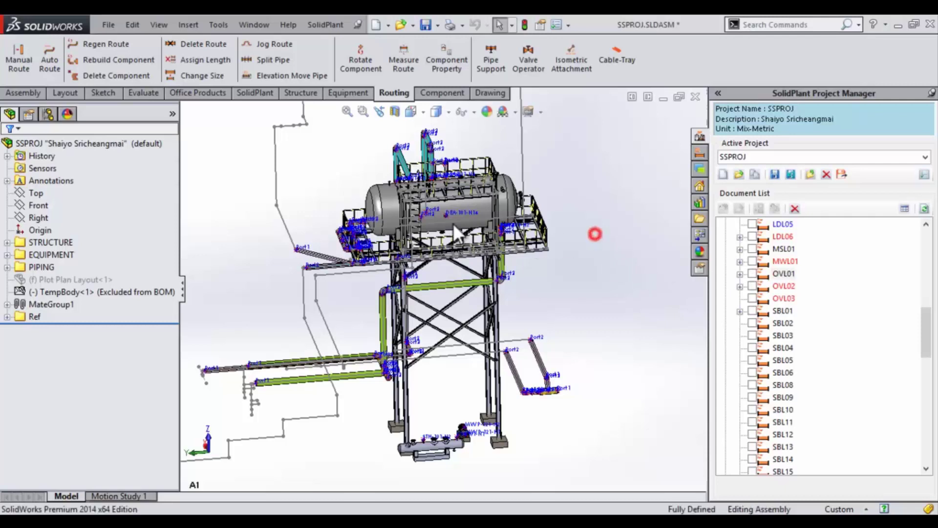
pyautogui.scroll(-8, 453, 225)
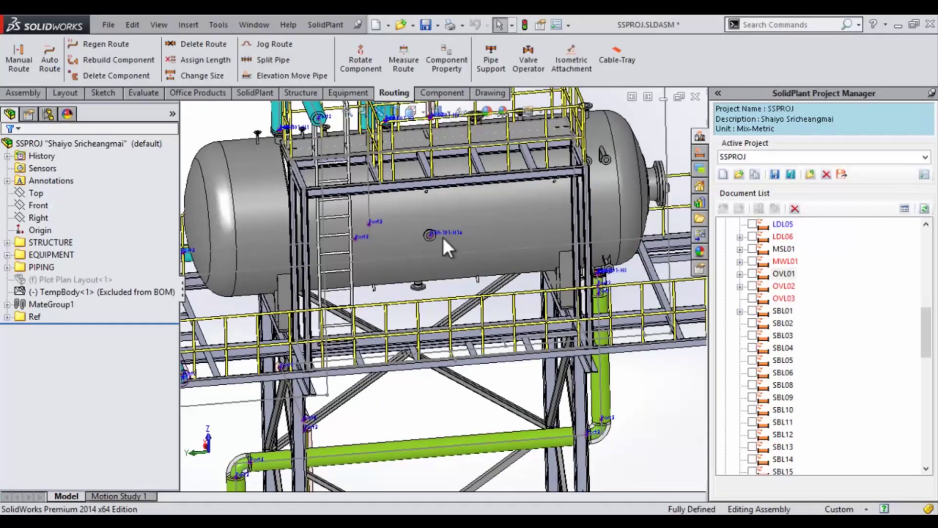
pyautogui.scroll(10, 438, 238)
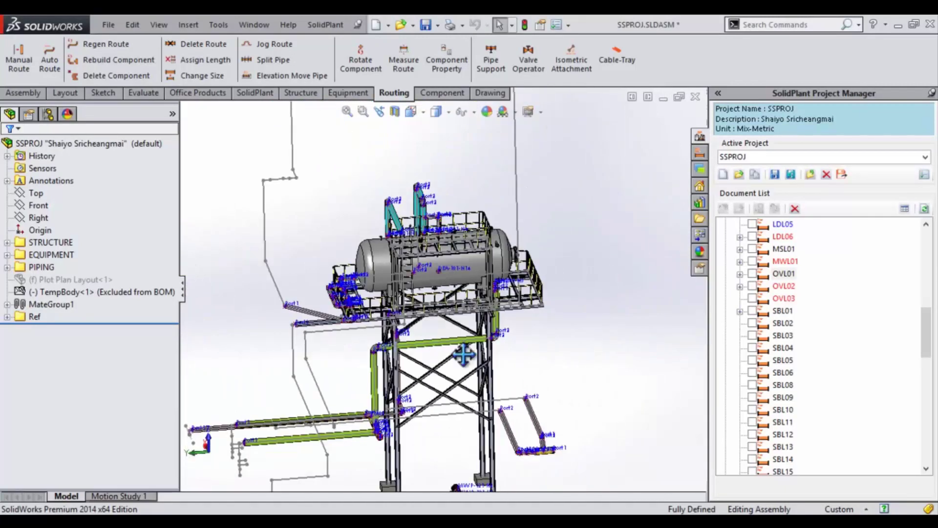
pyautogui.scroll(-10, 440, 362)
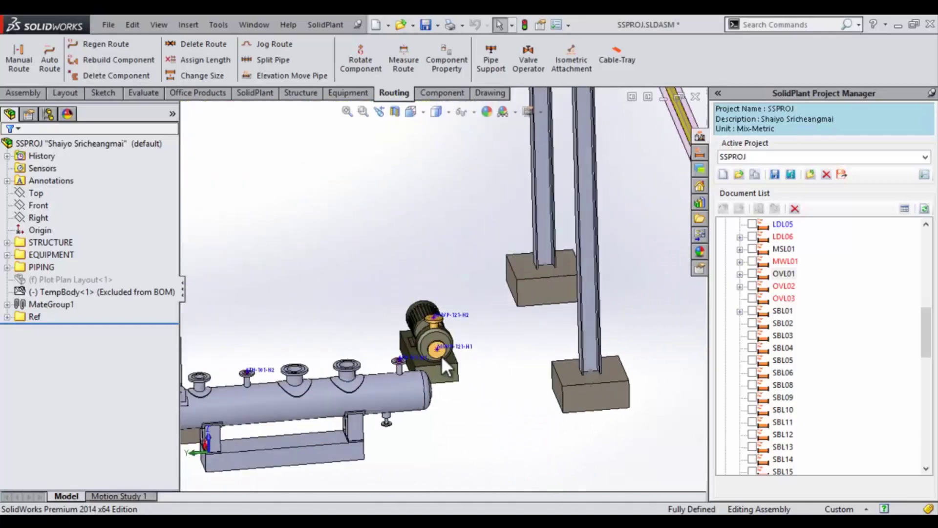
pyautogui.scroll(10, 452, 350)
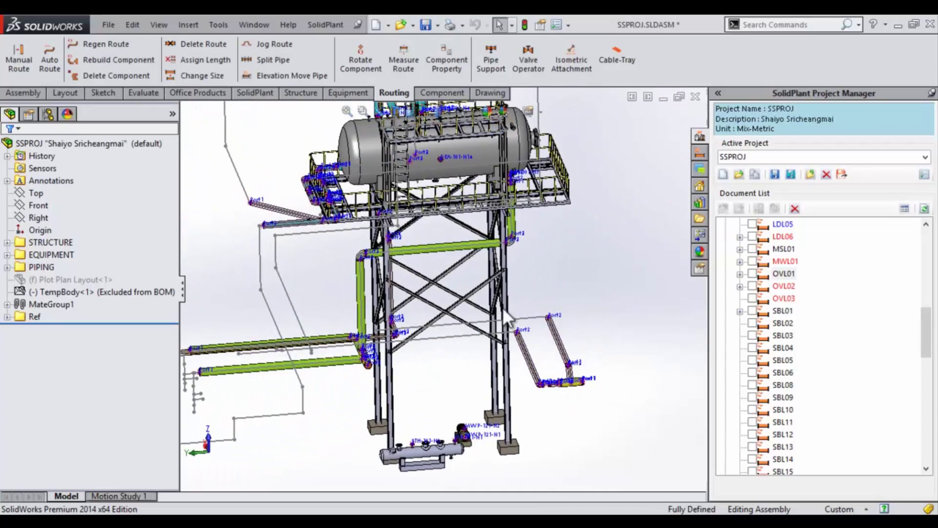
pyautogui.rightClick(785, 273)
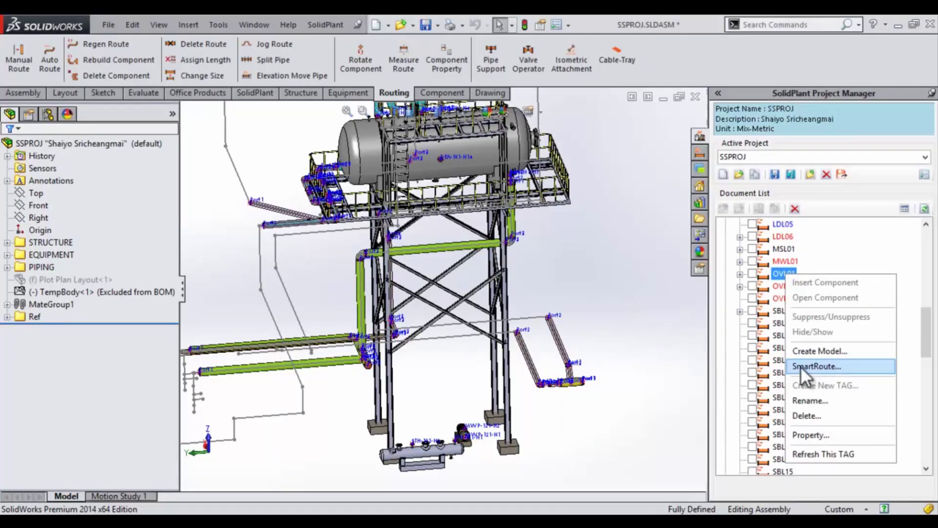
pyautogui.click(804, 366)
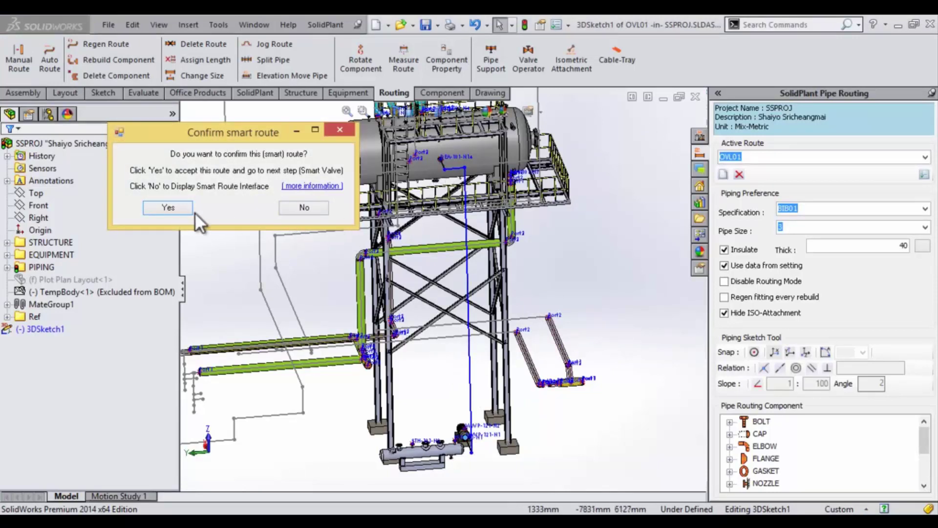
pyautogui.click(293, 208)
pyautogui.moveTo(215, 119); pyautogui.dragTo(157, 43)
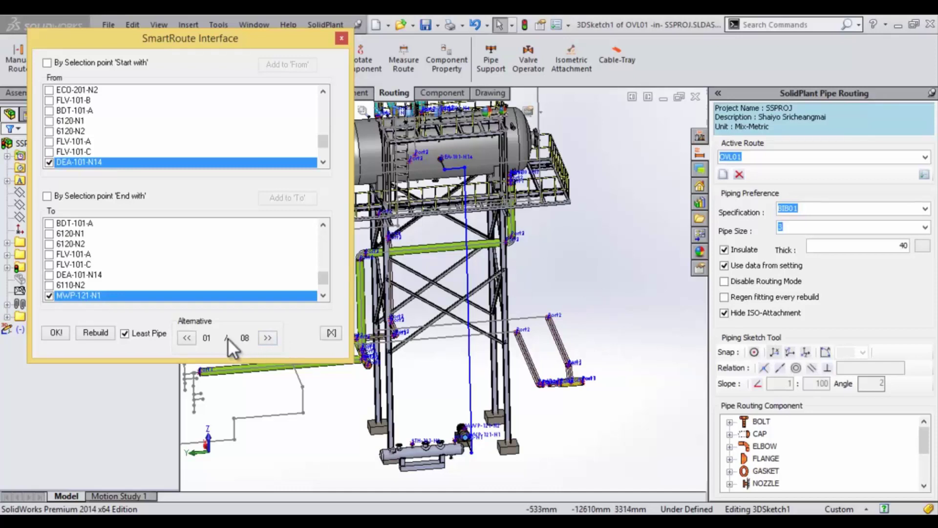
# Switch the proposed OVL01 route to alternative 04, keeping the least-pipe option
pyautogui.click(266, 338)
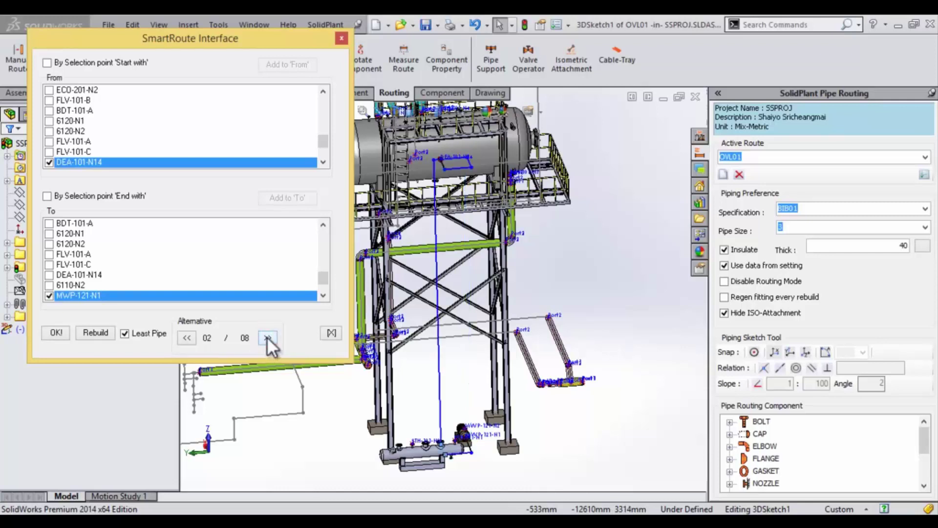
pyautogui.click(267, 338)
pyautogui.click(267, 337)
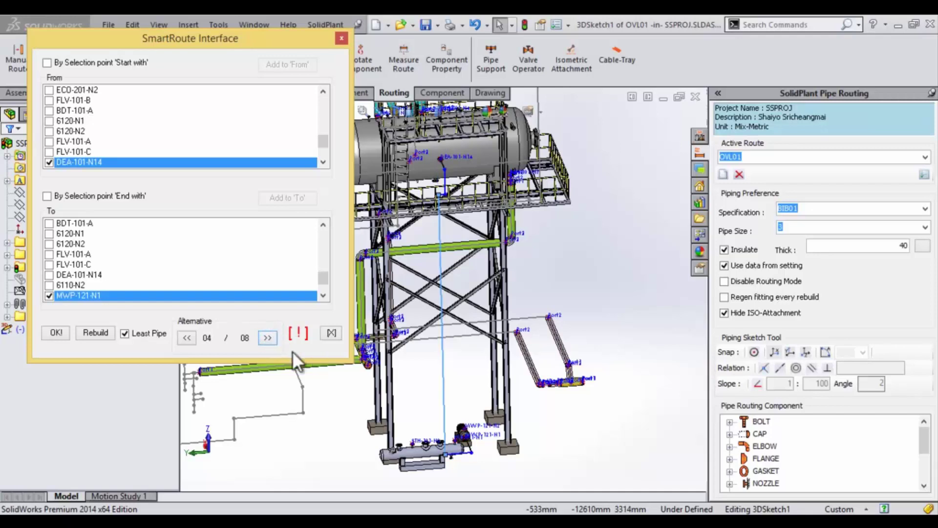
# Move the route's long vertical run past the pump to beside the structure's column, clear of the horizontal vessel
pyautogui.click(474, 461)
pyautogui.scroll(-6, 474, 459)
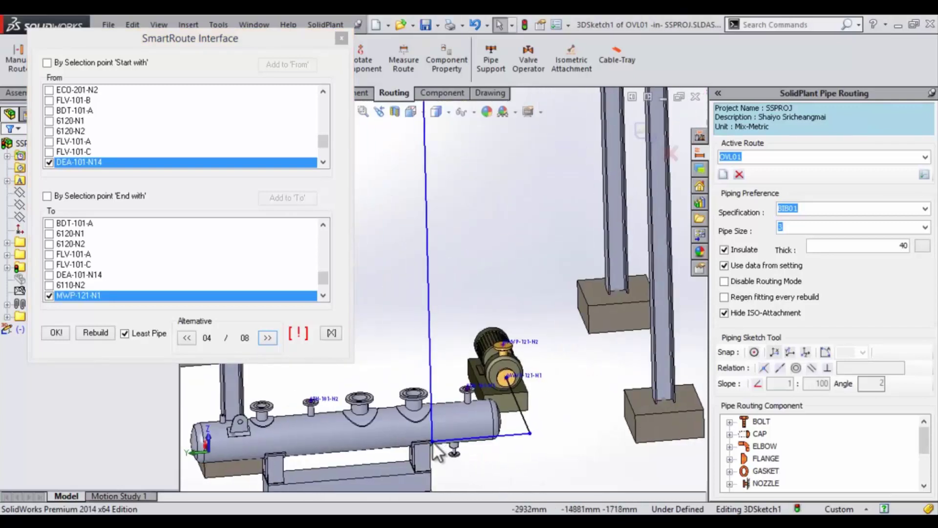
pyautogui.moveTo(432, 442); pyautogui.dragTo(614, 429)
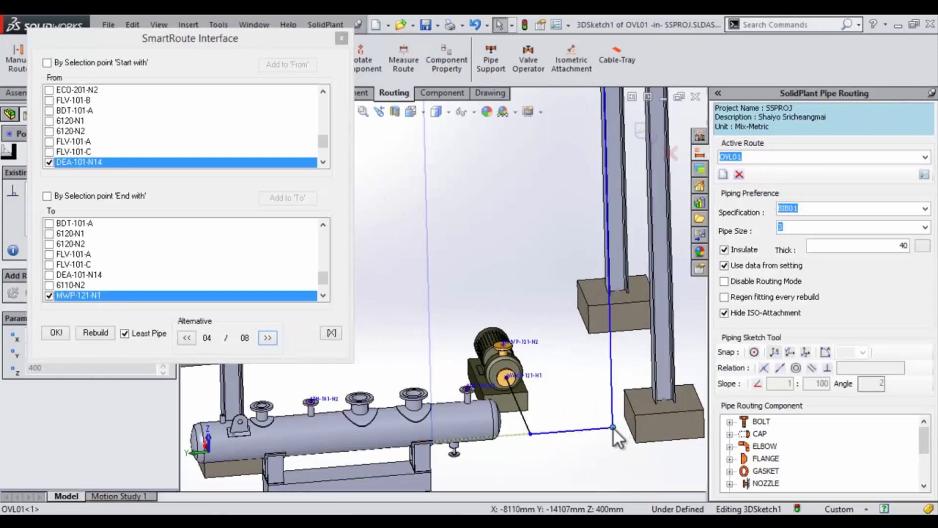
pyautogui.click(581, 451)
# Accept the adjusted route between DEA-101-N14 and MWP-121-N1 to generate the OVL01 piping
pyautogui.scroll(3, 577, 452)
pyautogui.scroll(-5, 576, 453)
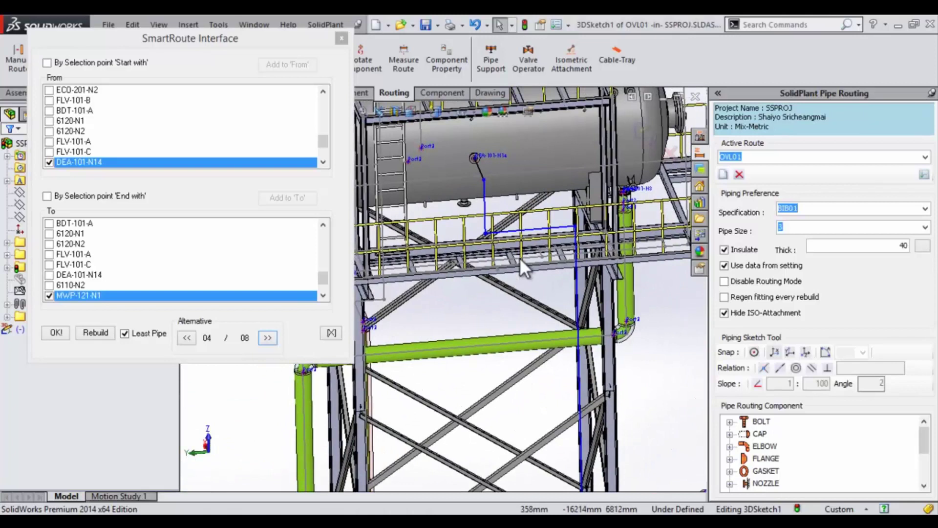
pyautogui.keyDown('ctrl'); pyautogui.moveTo(519, 257); pyautogui.dragTo(526, 274, button='middle'); pyautogui.keyUp('ctrl')
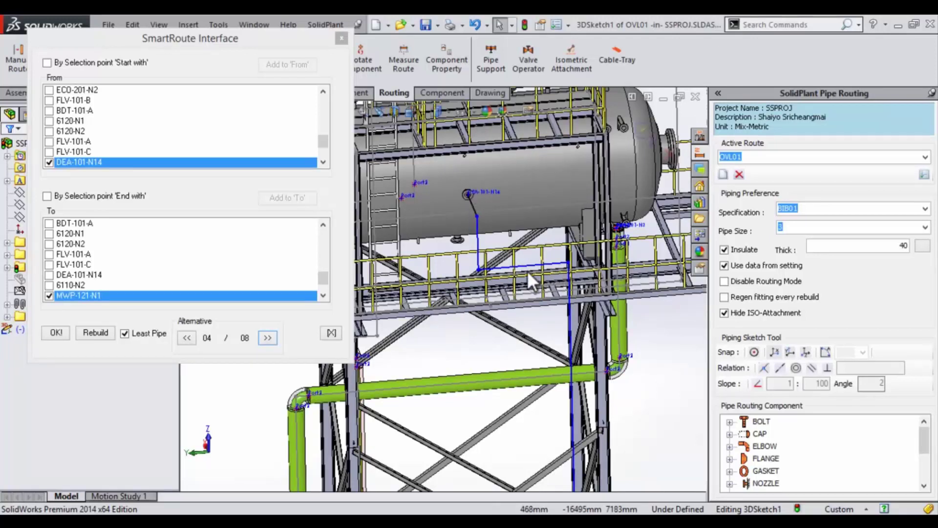
pyautogui.click(56, 332)
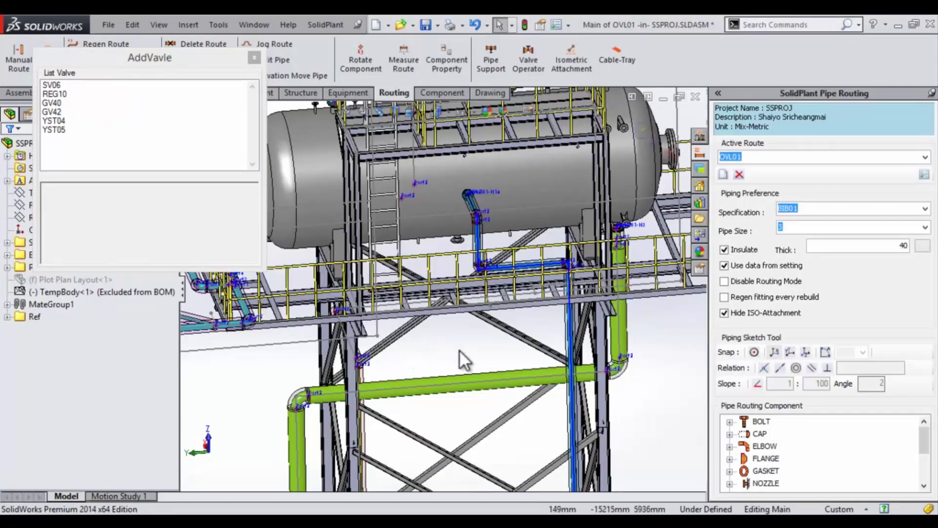
# Examine the generated OVL01 pipe at the pump nozzle and up to the nozzle on the elevated tank
pyautogui.keyDown('ctrl'); pyautogui.moveTo(459, 349); pyautogui.dragTo(391, 236, button='middle'); pyautogui.keyUp('ctrl')
pyautogui.keyDown('ctrl'); pyautogui.moveTo(488, 442); pyautogui.dragTo(523, 490, button='middle'); pyautogui.keyUp('ctrl')
pyautogui.keyDown('ctrl'); pyautogui.moveTo(521, 377); pyautogui.dragTo(499, 290, button='middle'); pyautogui.keyUp('ctrl')
pyautogui.scroll(2, 511, 468)
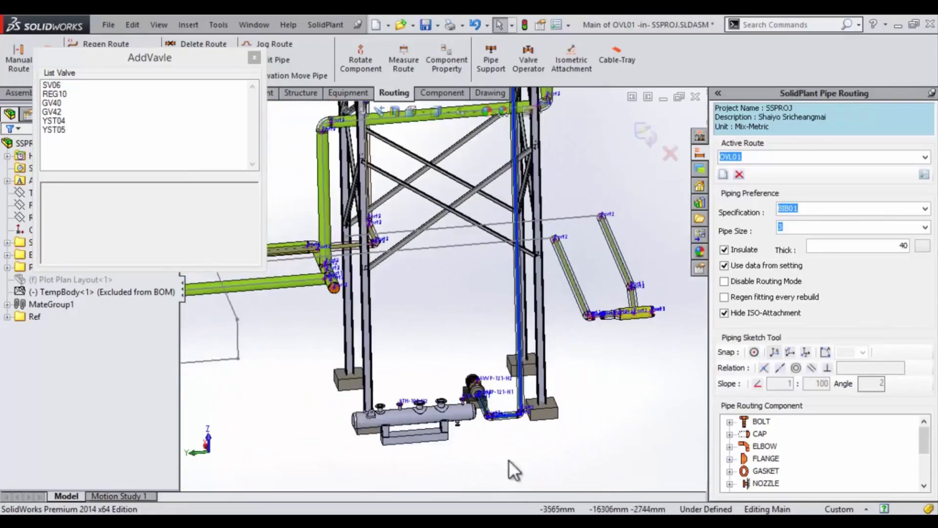
pyautogui.scroll(-5, 479, 390)
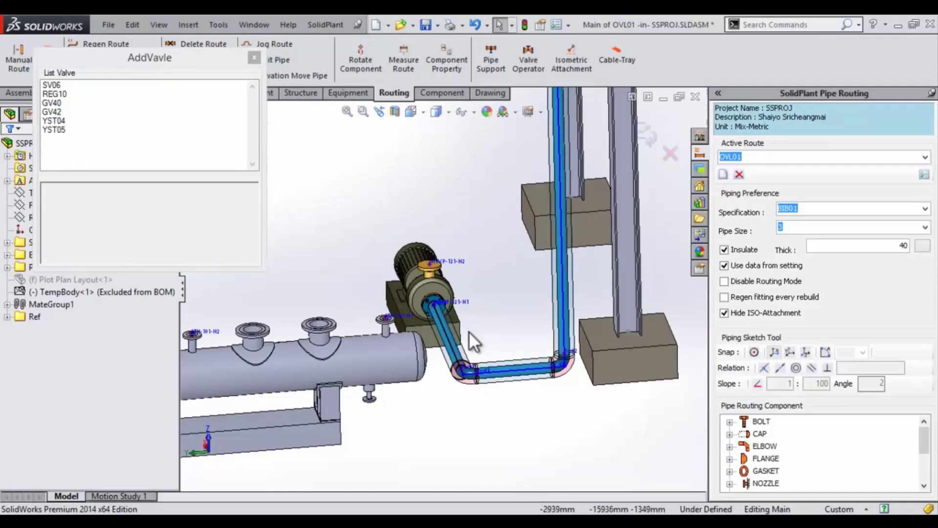
pyautogui.scroll(5, 467, 329)
pyautogui.scroll(3, 455, 245)
pyautogui.keyDown('ctrl'); pyautogui.moveTo(469, 336); pyautogui.dragTo(478, 432, button='middle'); pyautogui.keyUp('ctrl')
pyautogui.scroll(-3, 444, 259)
pyautogui.scroll(-2, 438, 251)
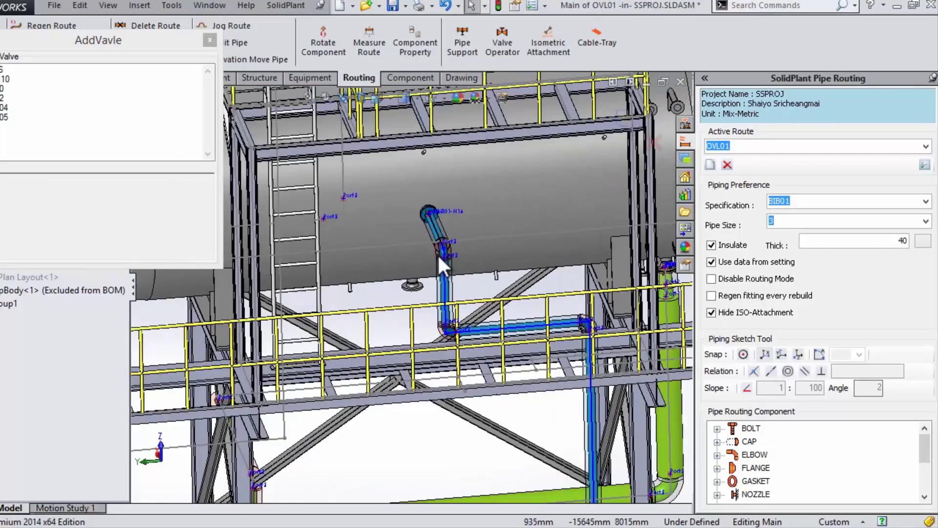